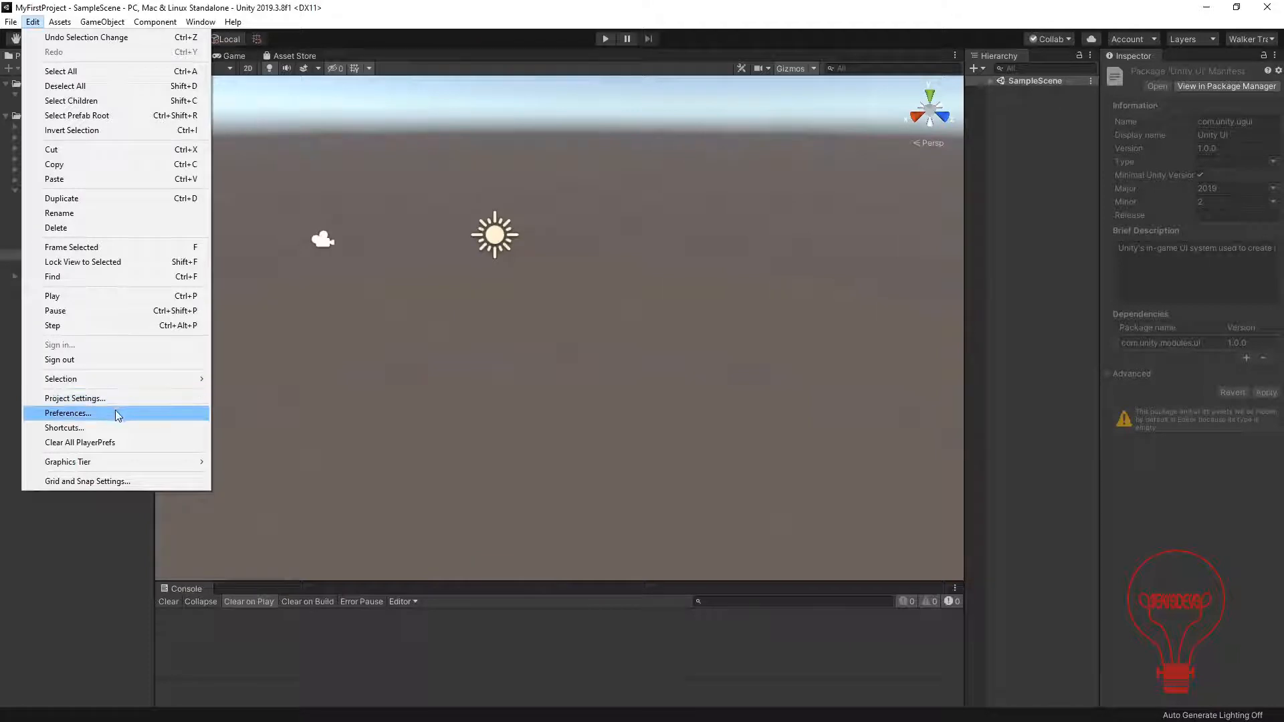
Step: Examine the General preferences of the Unity editor, including the options for Script Changes While Playing
left_click(61, 418)
left_click_drag(693, 141, 608, 124)
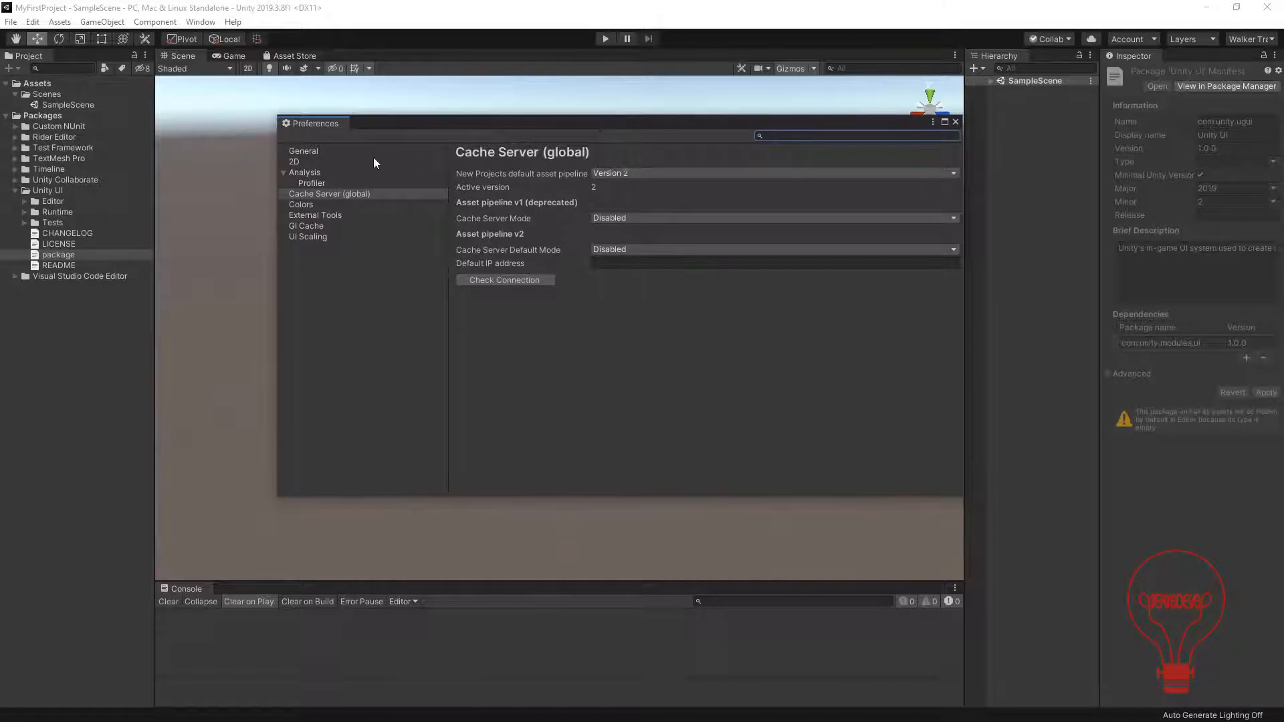
left_click(305, 152)
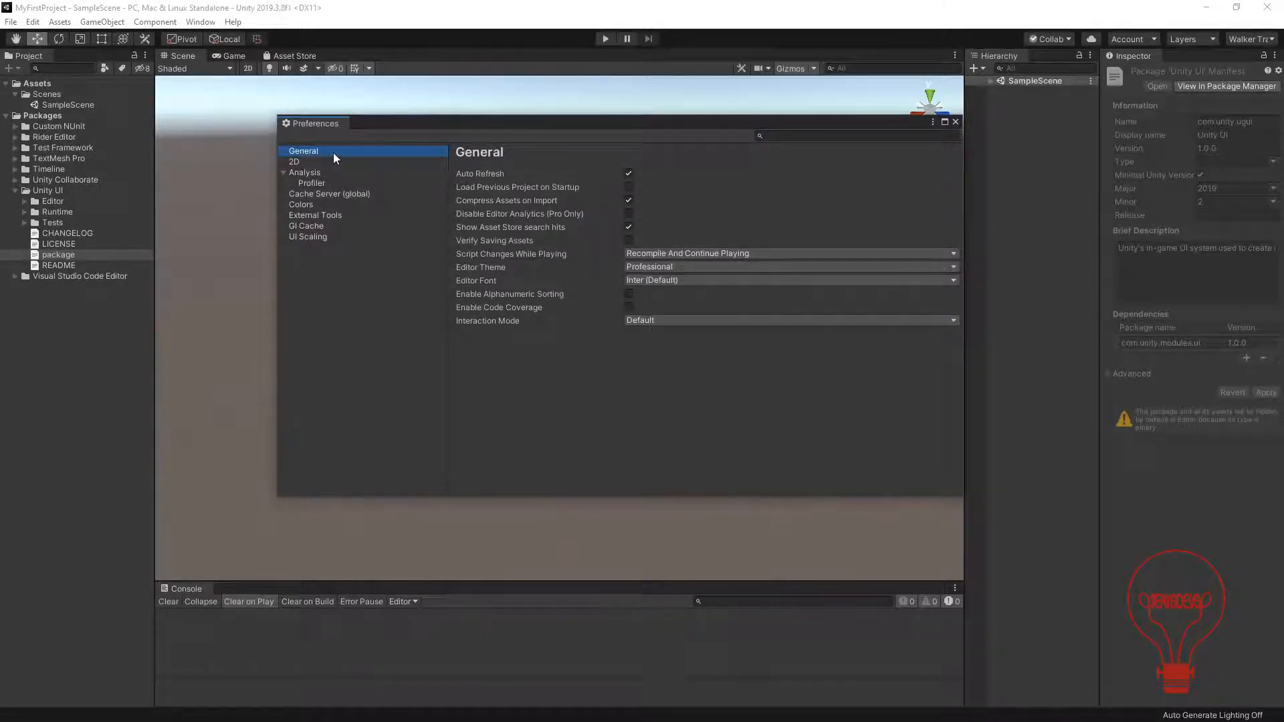
left_click(465, 174)
left_click(495, 189)
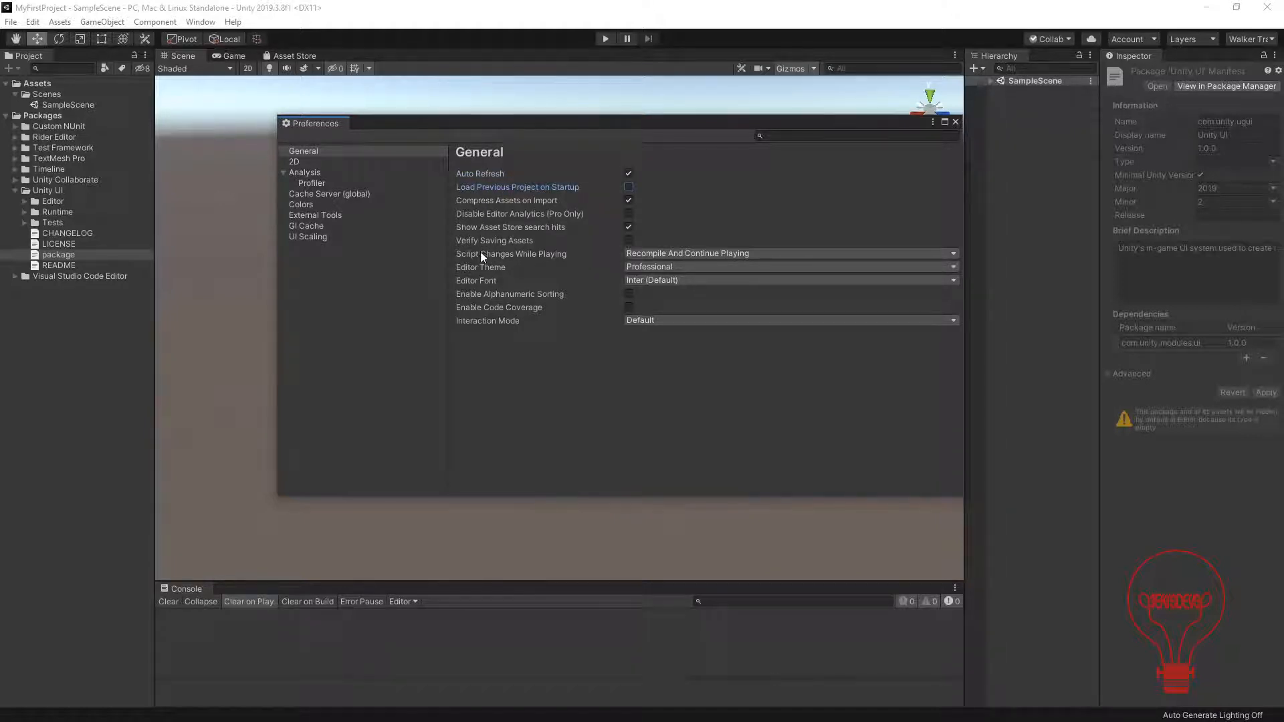
mouse_move(479, 325)
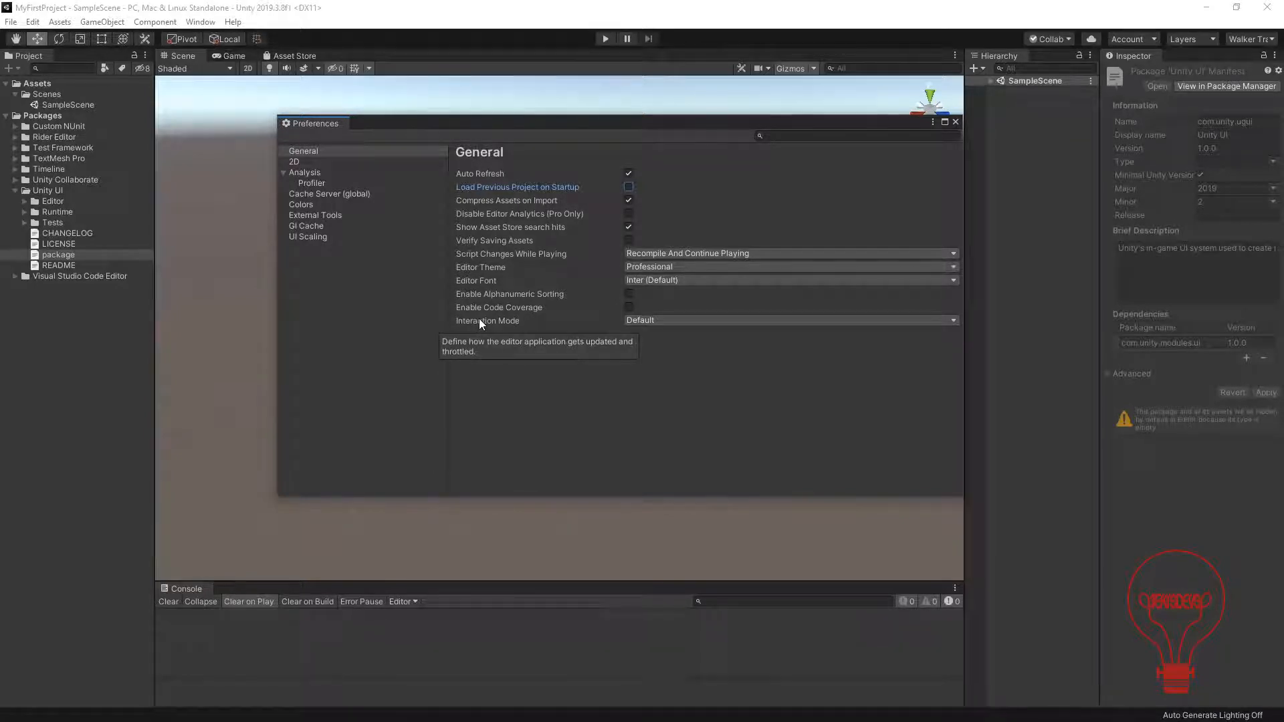
left_click(543, 254)
left_click(706, 254)
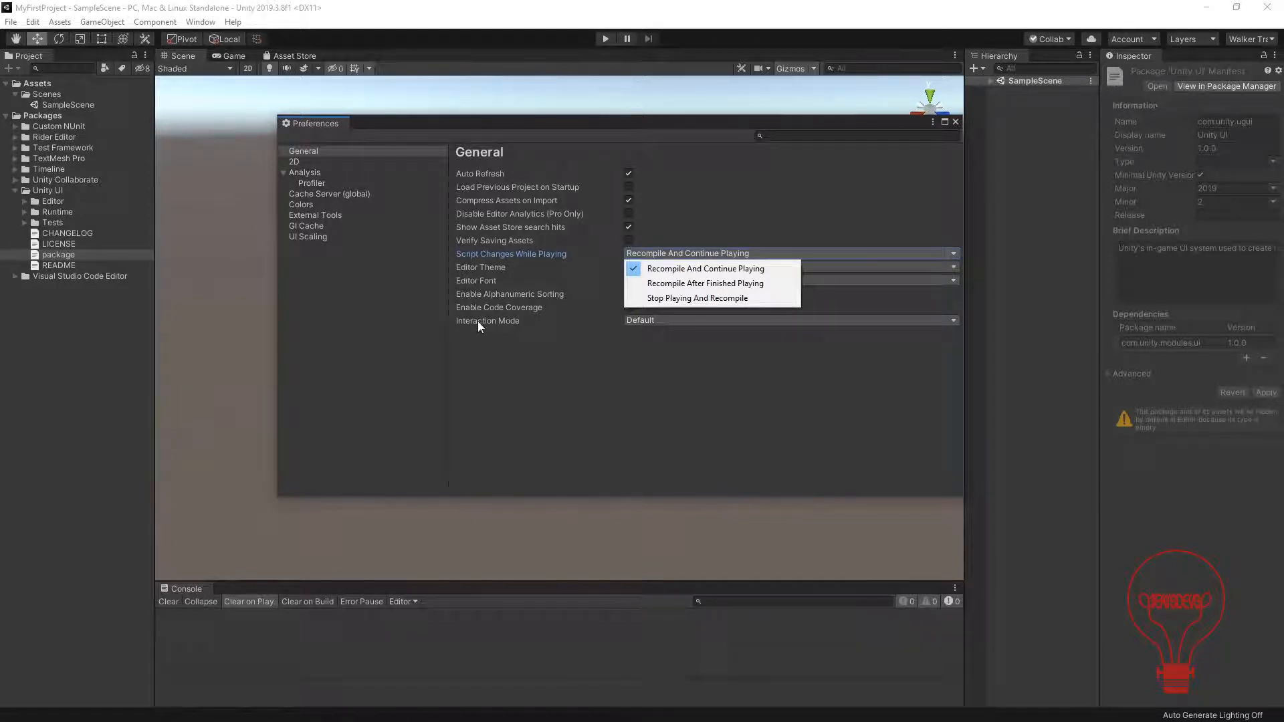
left_click(479, 300)
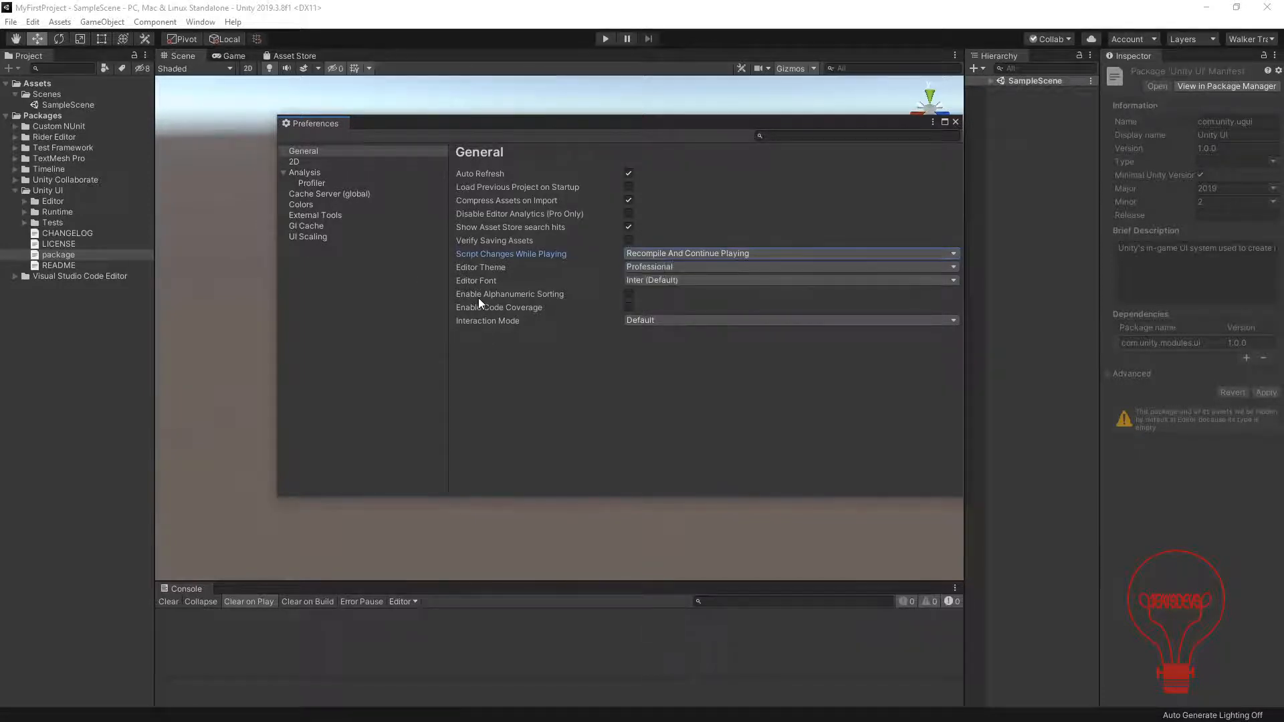
Step: In the External Tools preferences, browse for the script editor devenv.exe in Visual Studio 2019's Community\Common7\IDE folder and cancel the choice
left_click(311, 215)
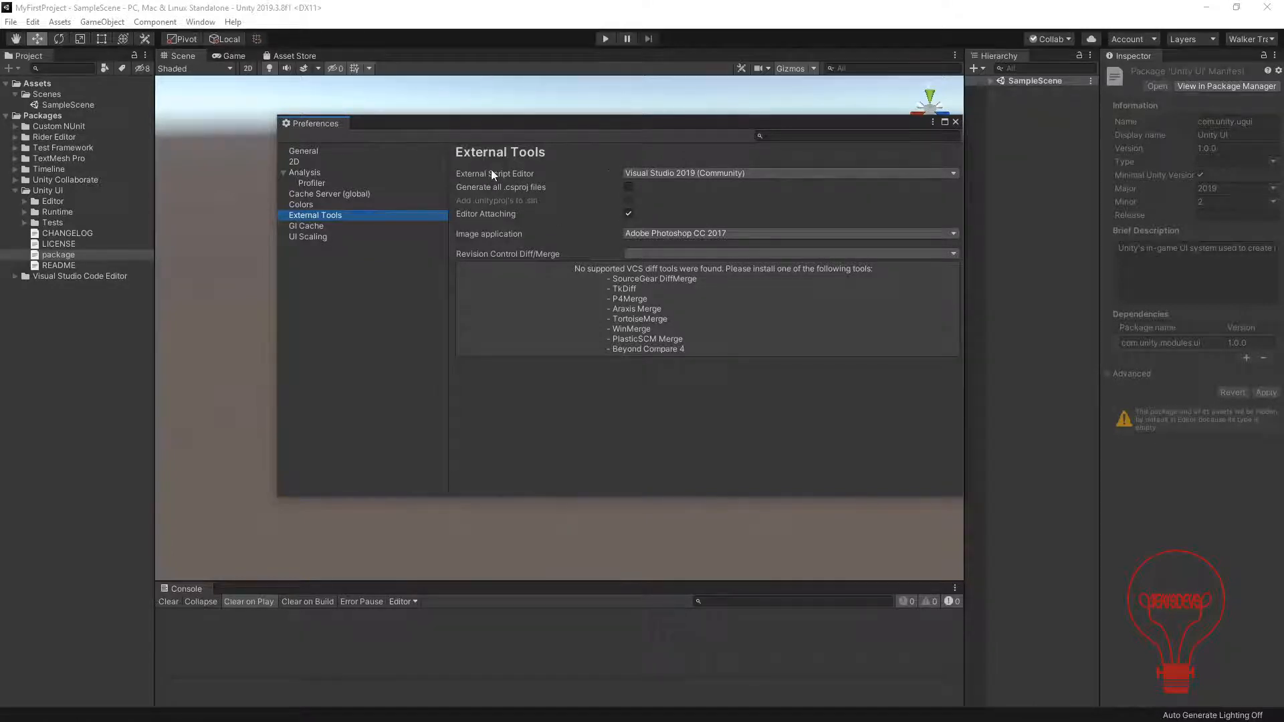
left_click(668, 174)
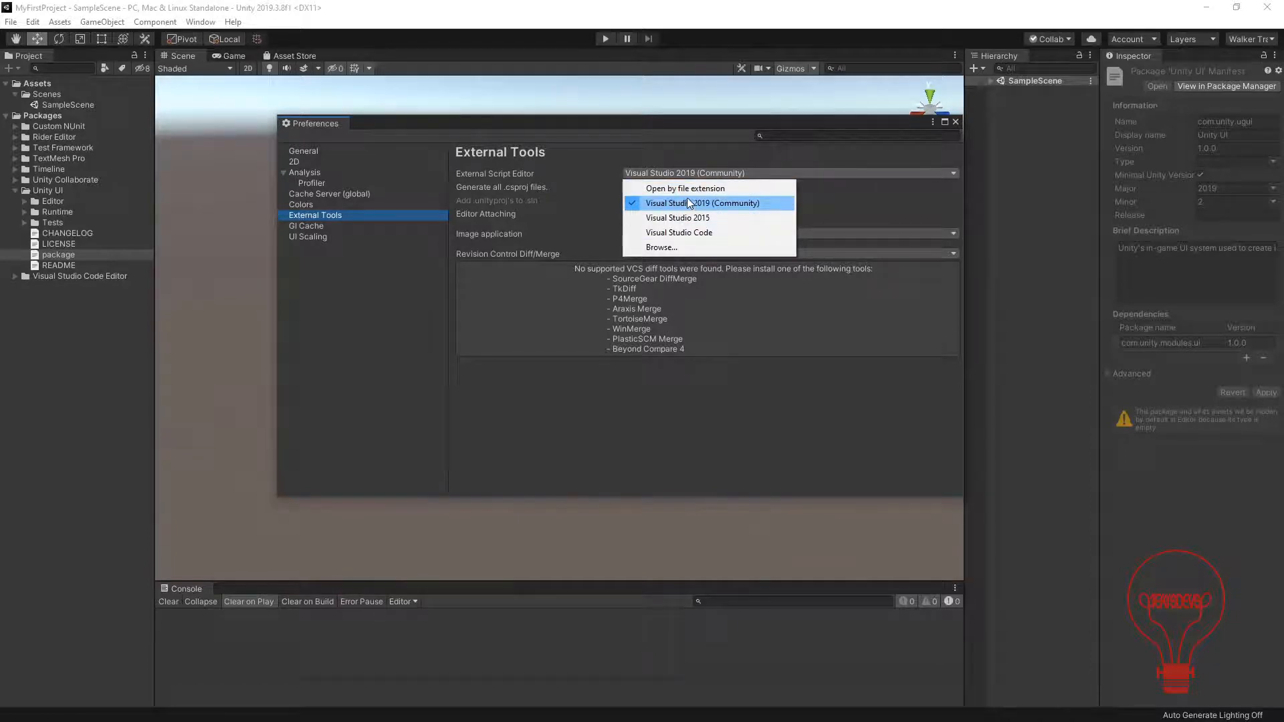
left_click(670, 254)
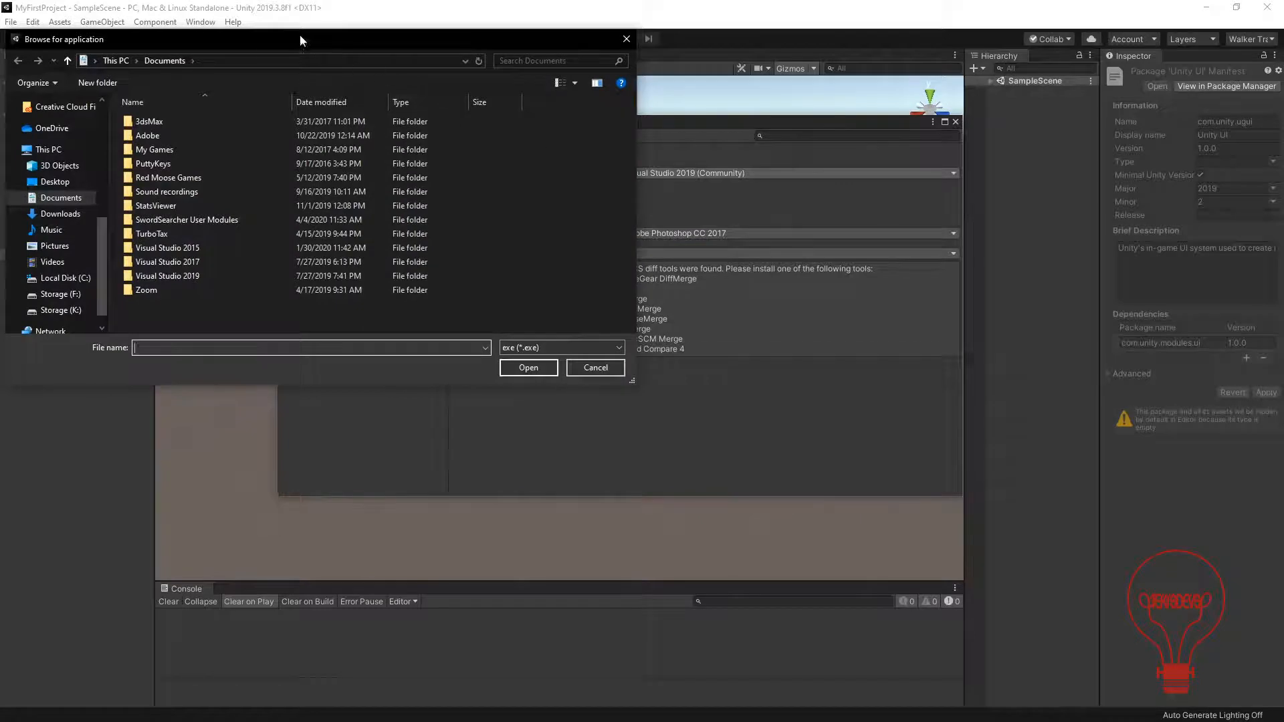
left_click_drag(283, 39, 577, 125)
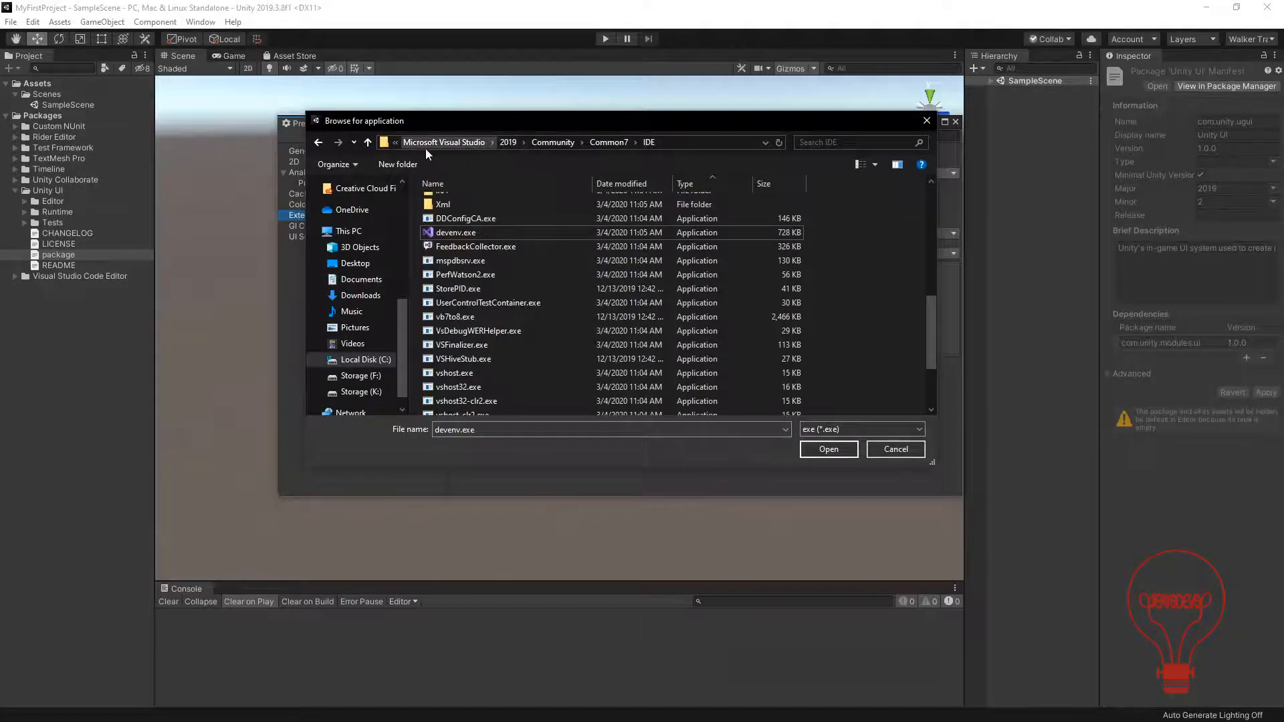
left_click(729, 142)
left_click(736, 141)
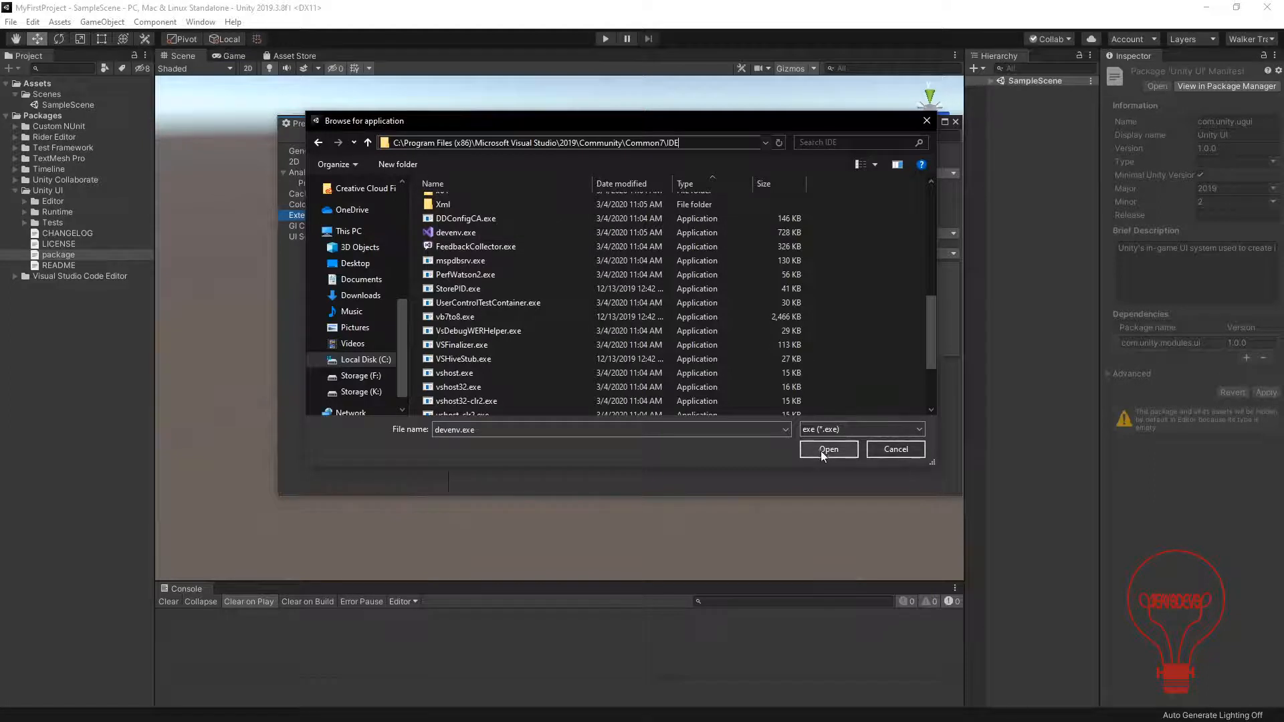
left_click(897, 450)
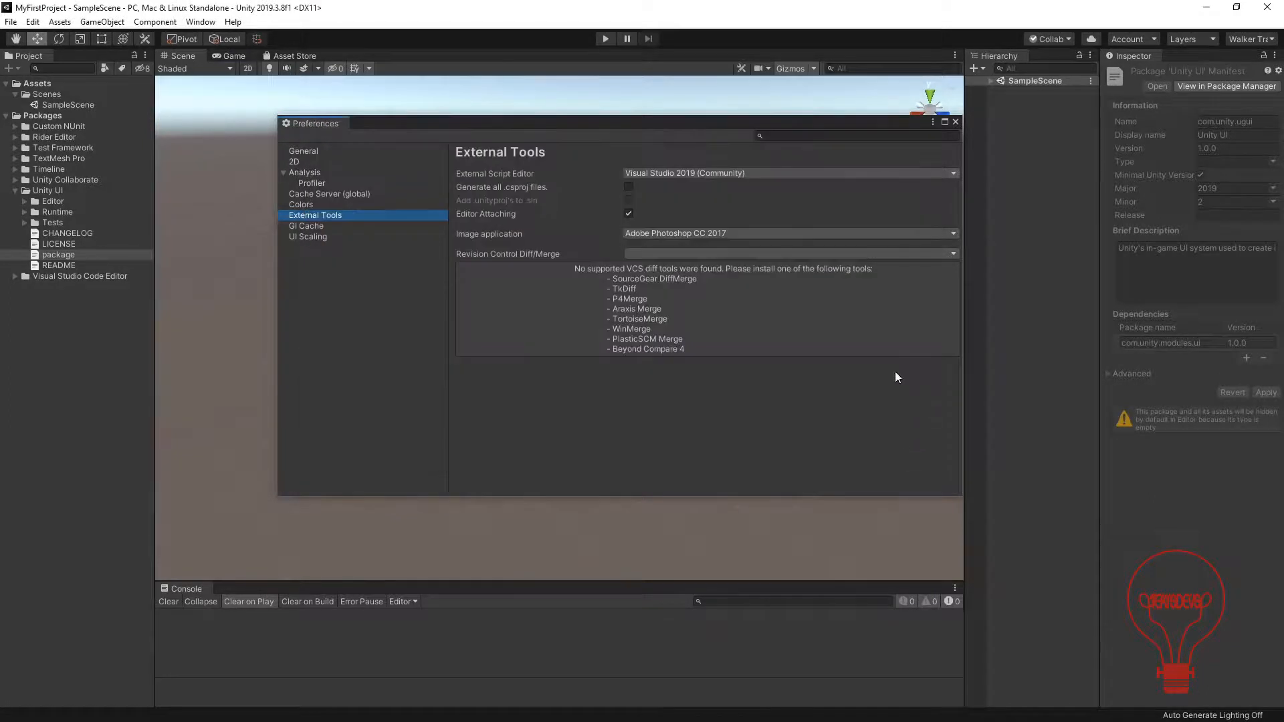
Step: Check the External Script Editor choices again, keep Visual Studio 2019 (Community), and close the preferences
left_click(688, 173)
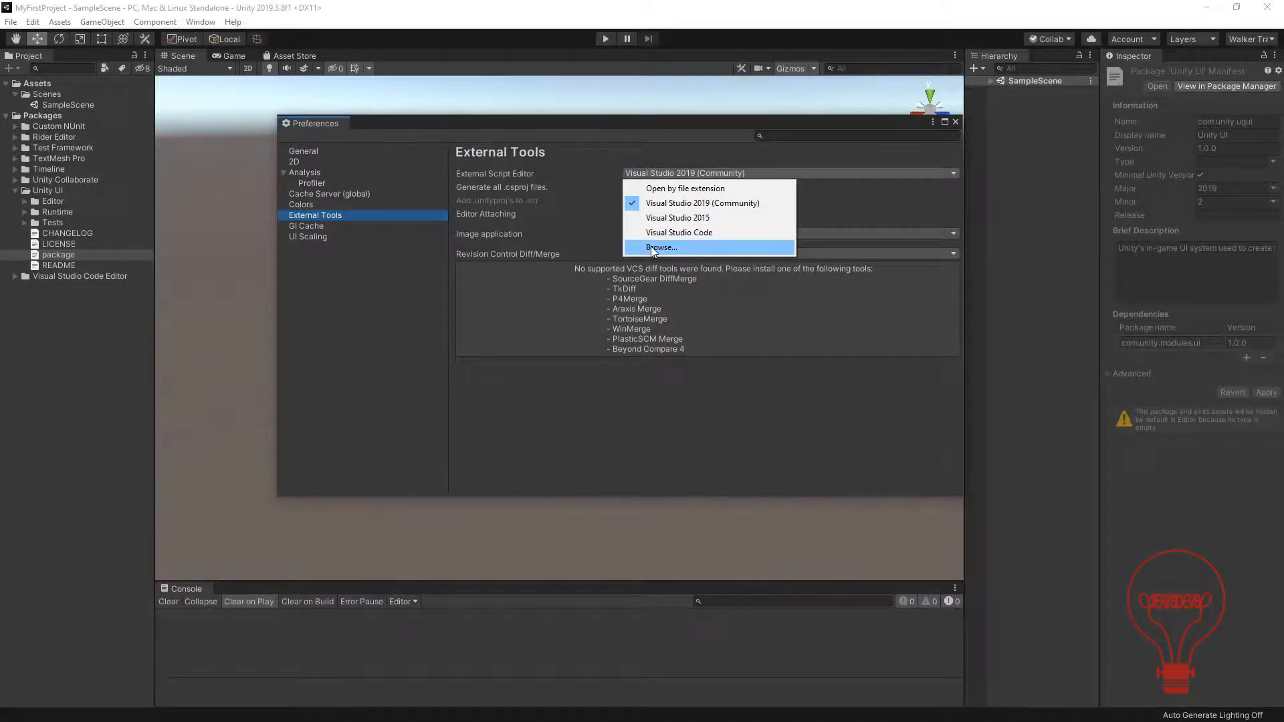
left_click(479, 175)
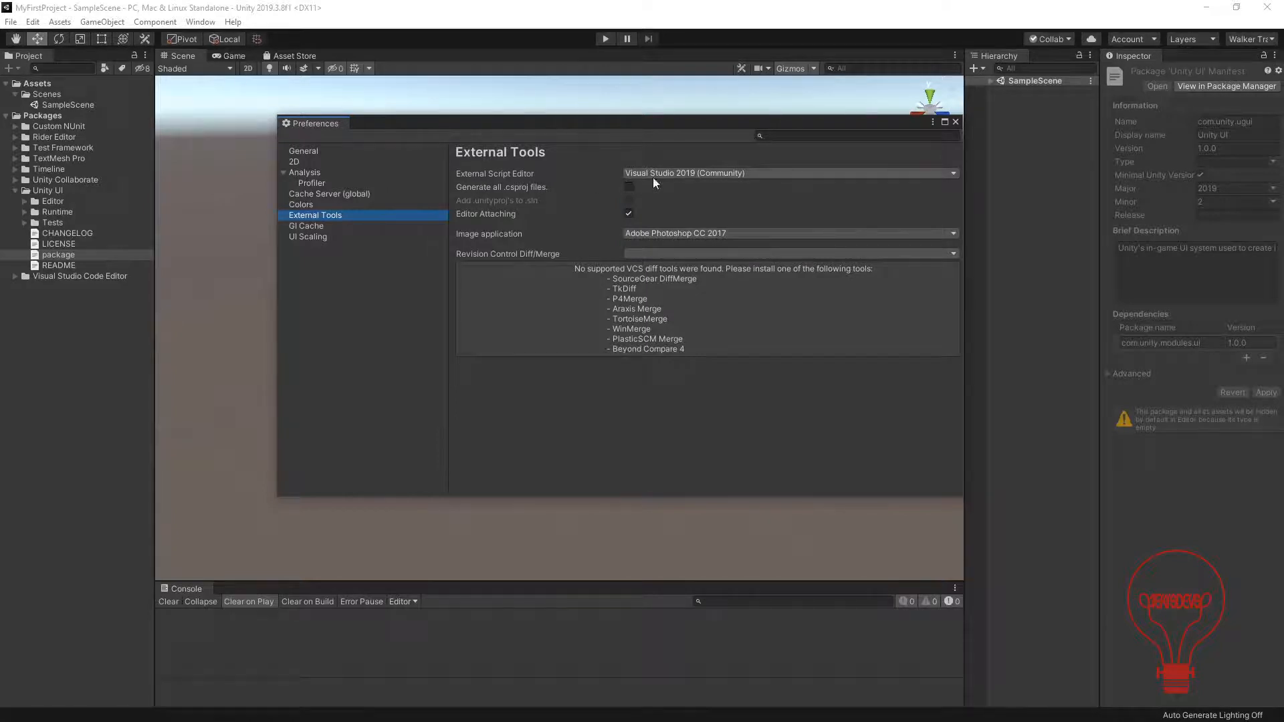
left_click(955, 123)
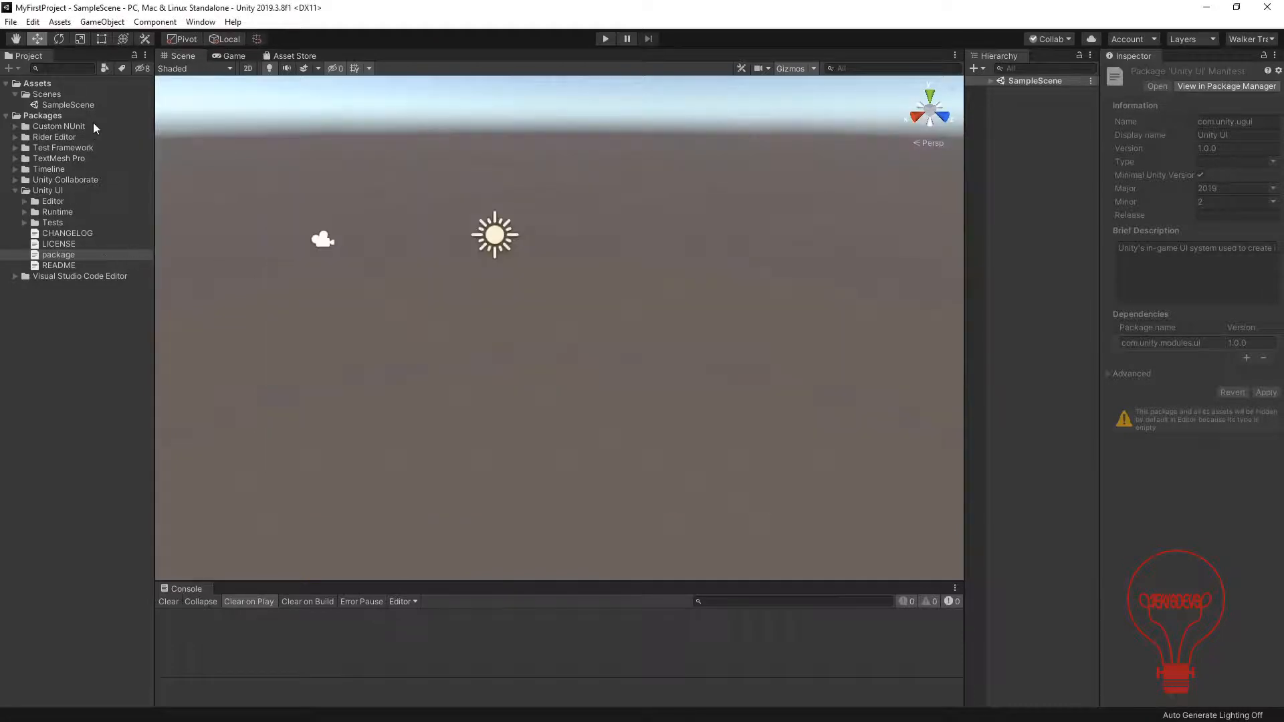
Step: Open the Unity UI package file in Visual Studio 2019 and load the recent solution MyFirstProject.sln
double_click(61, 254)
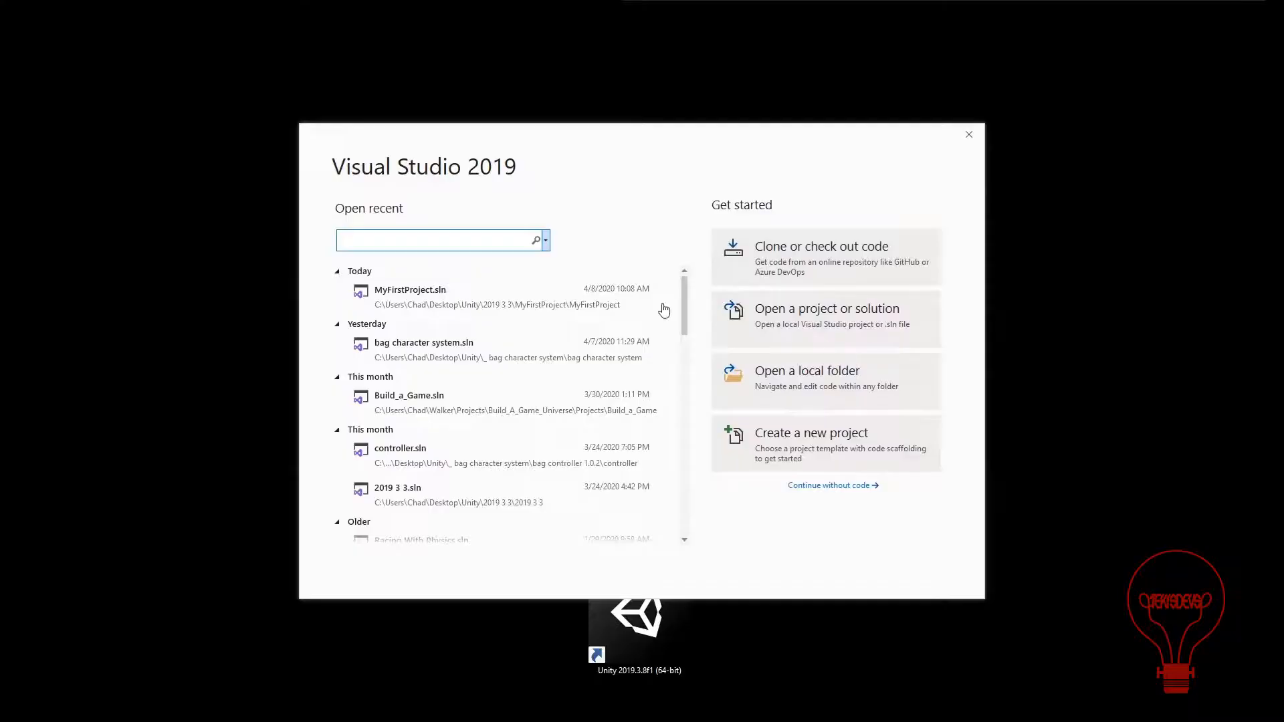
left_click(438, 294)
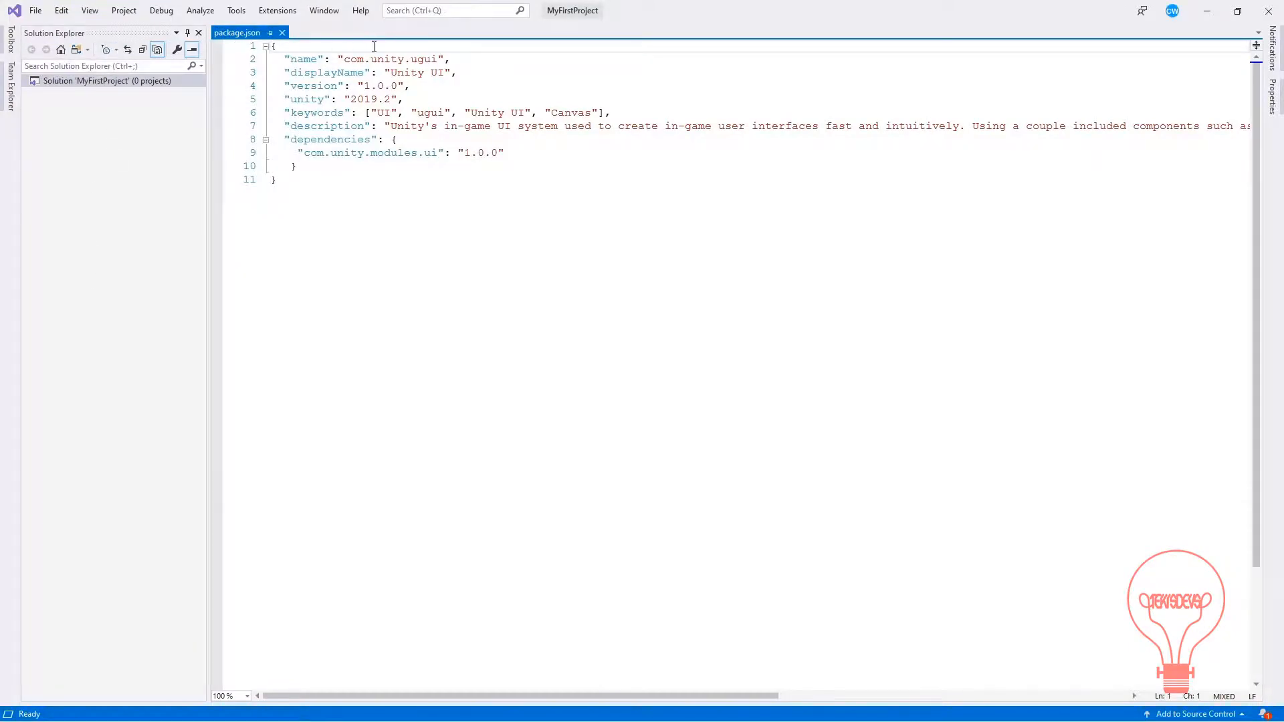
Step: Set the Visual Studio color theme to Dark in the general environment options
left_click(236, 10)
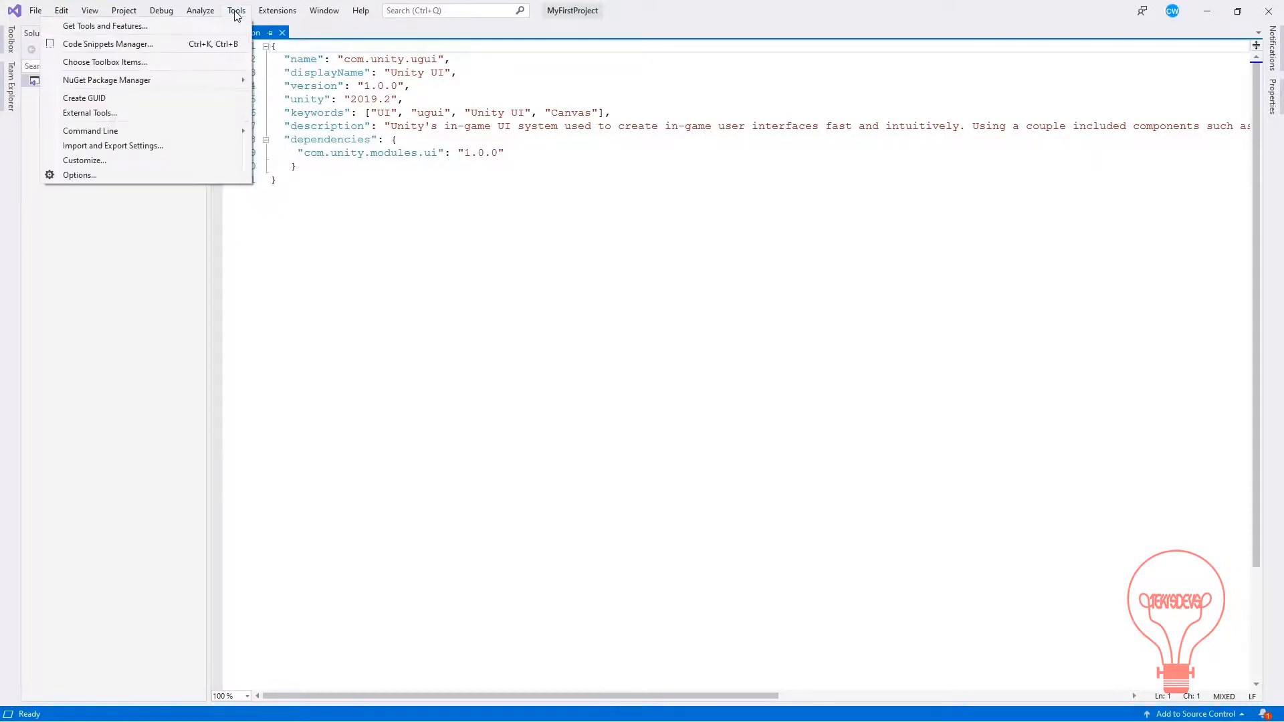
left_click(144, 175)
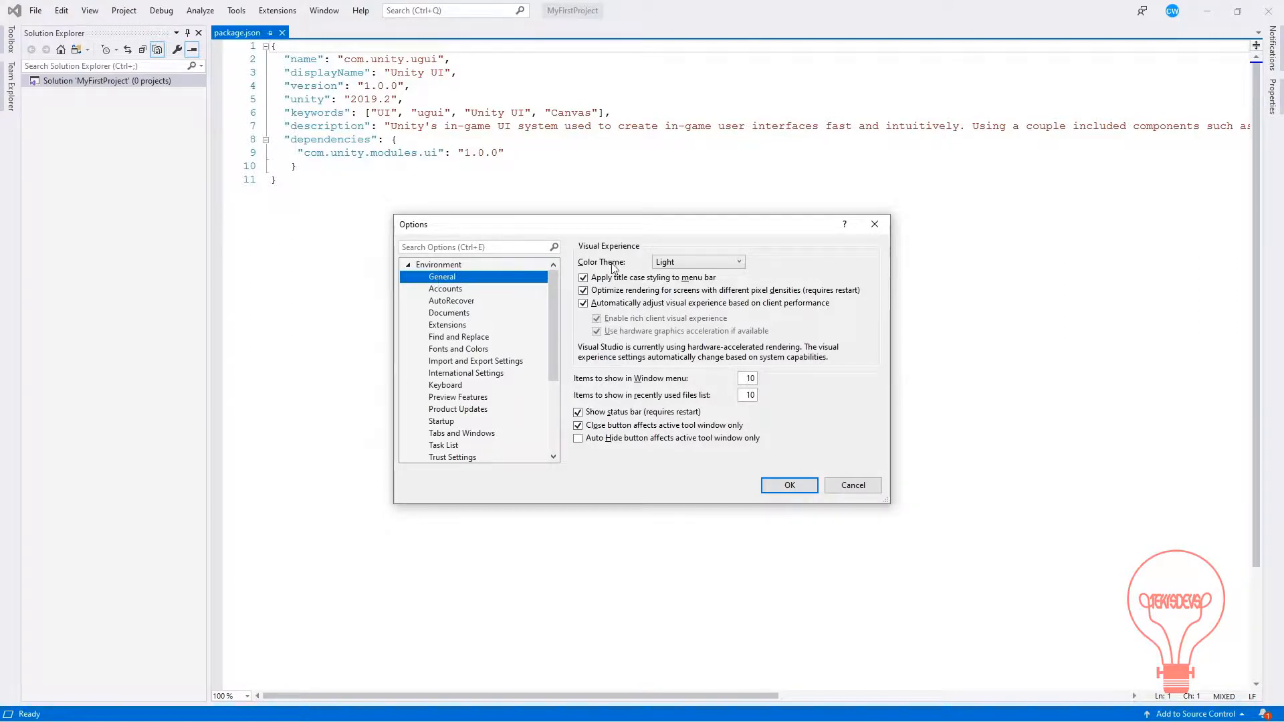
left_click(696, 262)
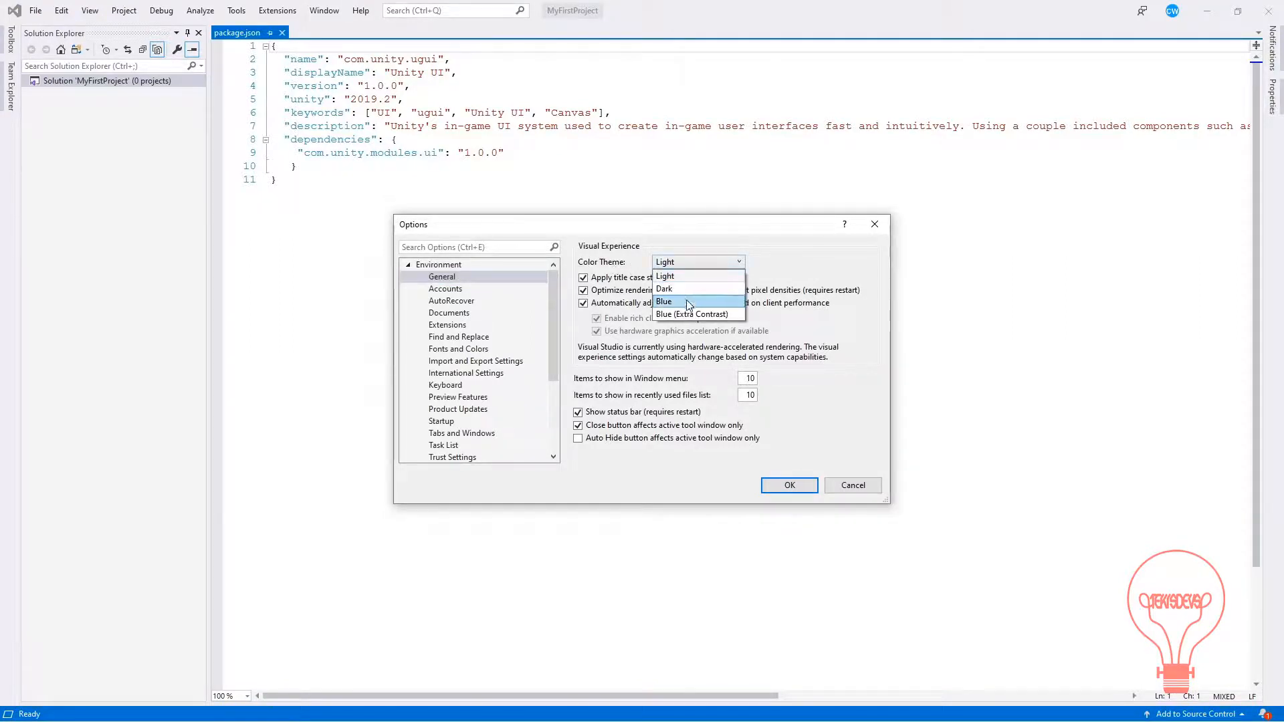
left_click(681, 289)
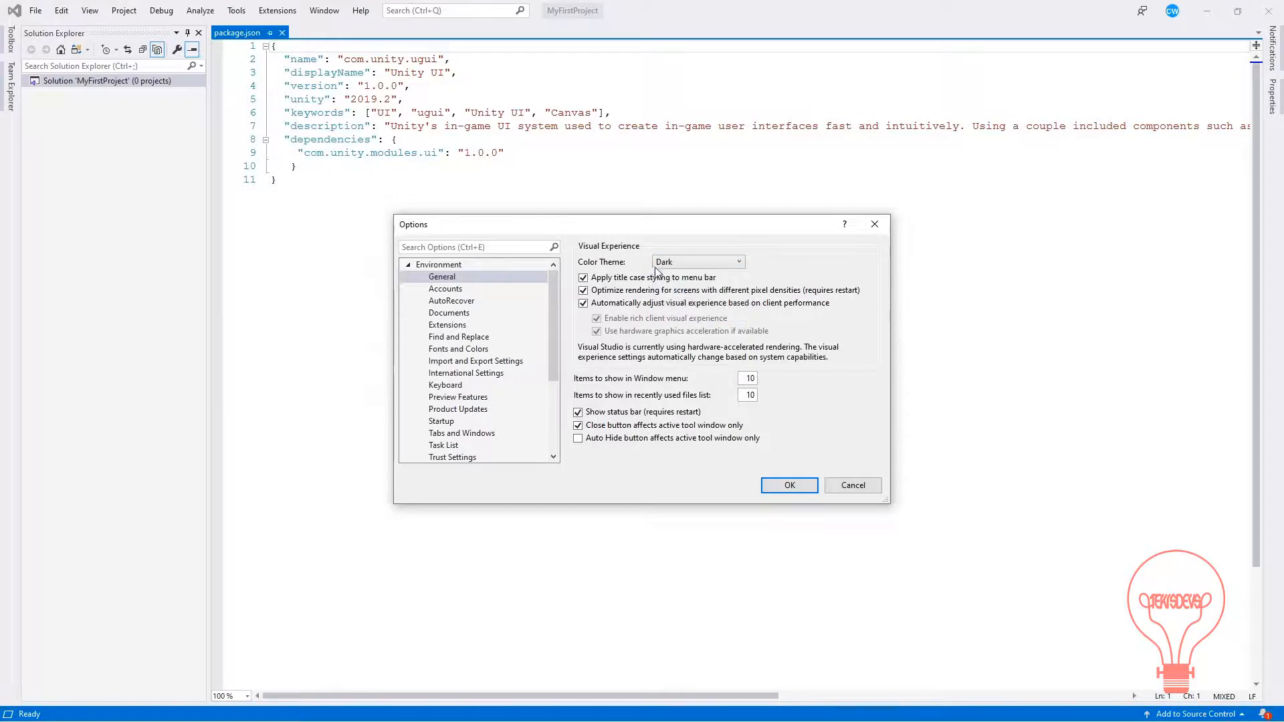
left_click(780, 487)
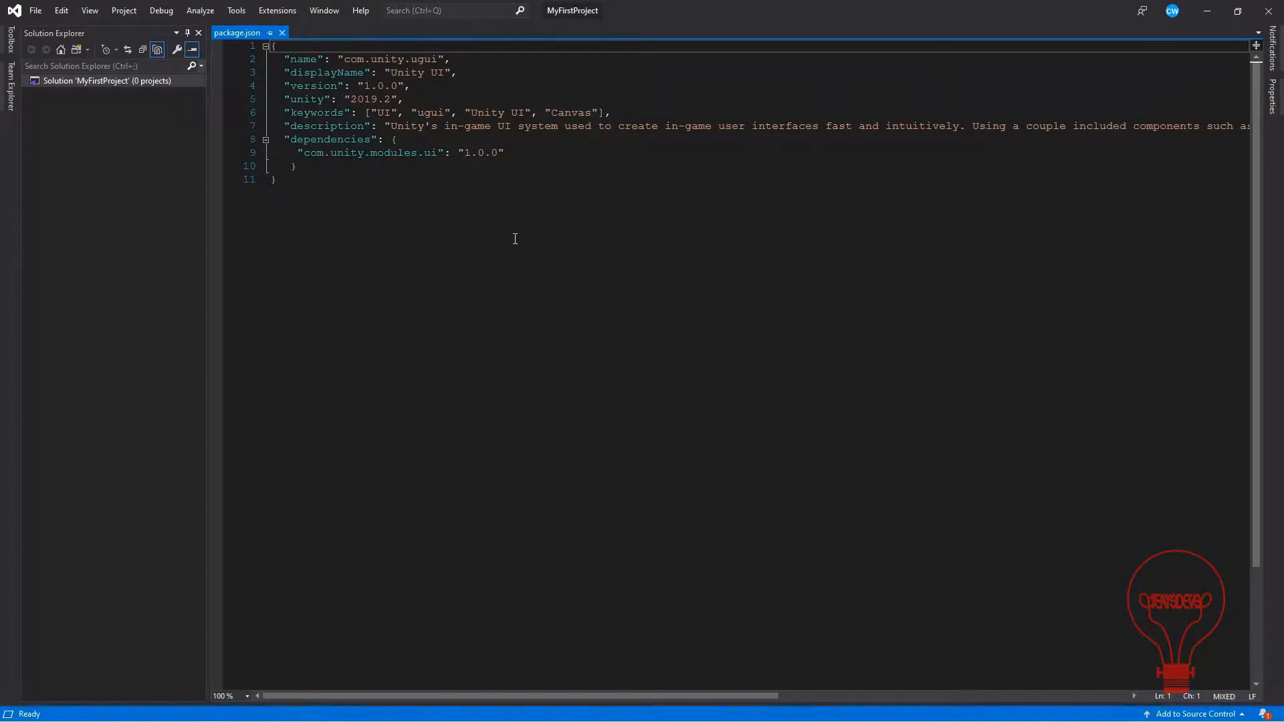
Step: Open the Visual Studio options for the C# text editor and expand their Code Style and Formatting groups
left_click(234, 11)
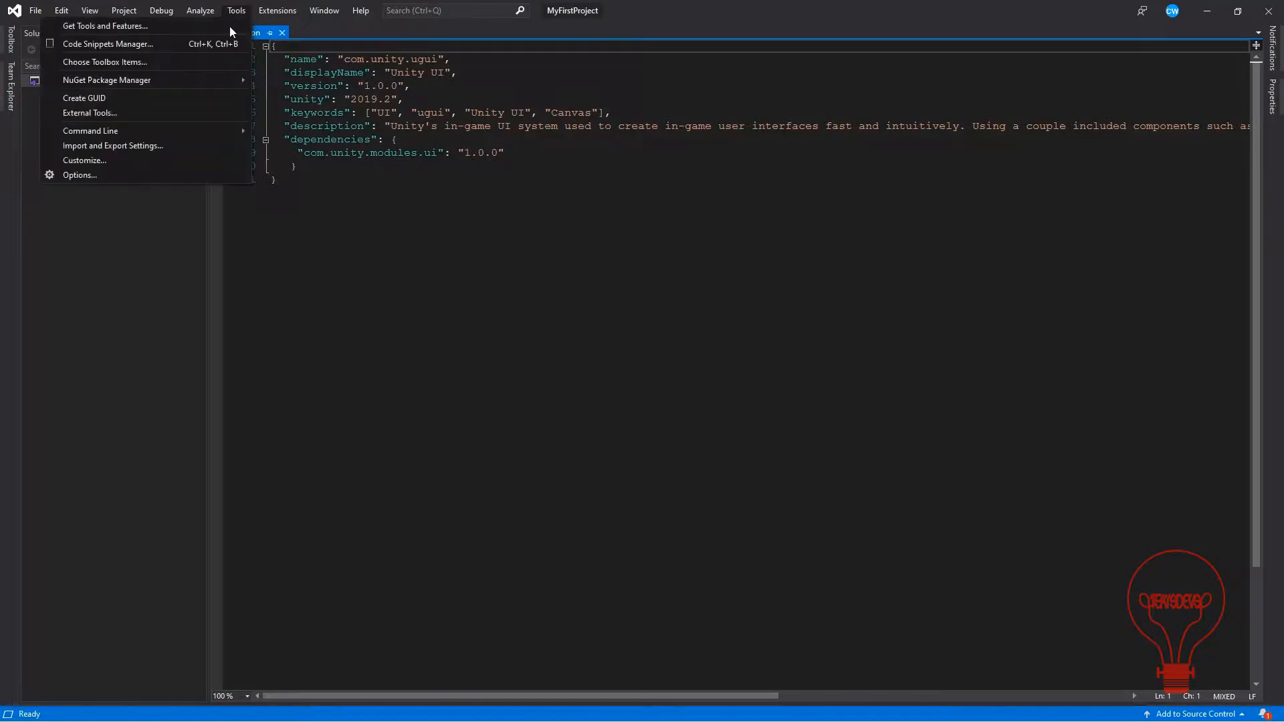
left_click(204, 175)
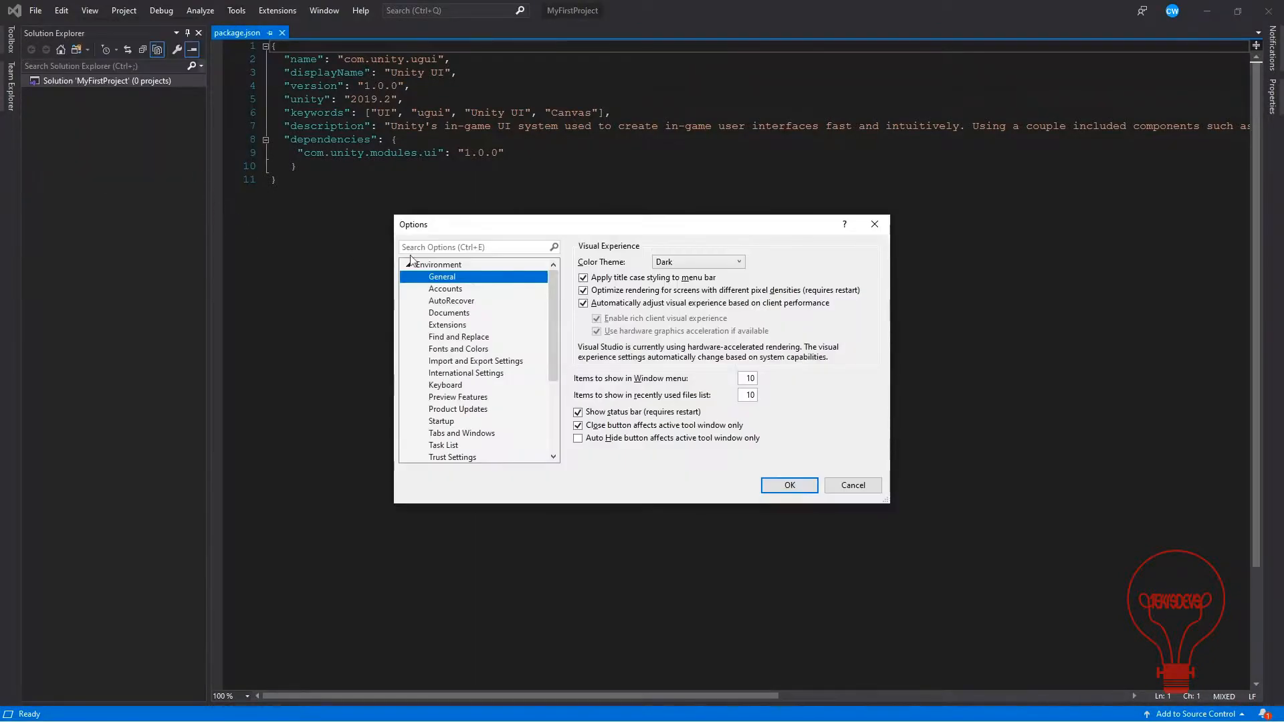
left_click_drag(551, 302, 552, 373)
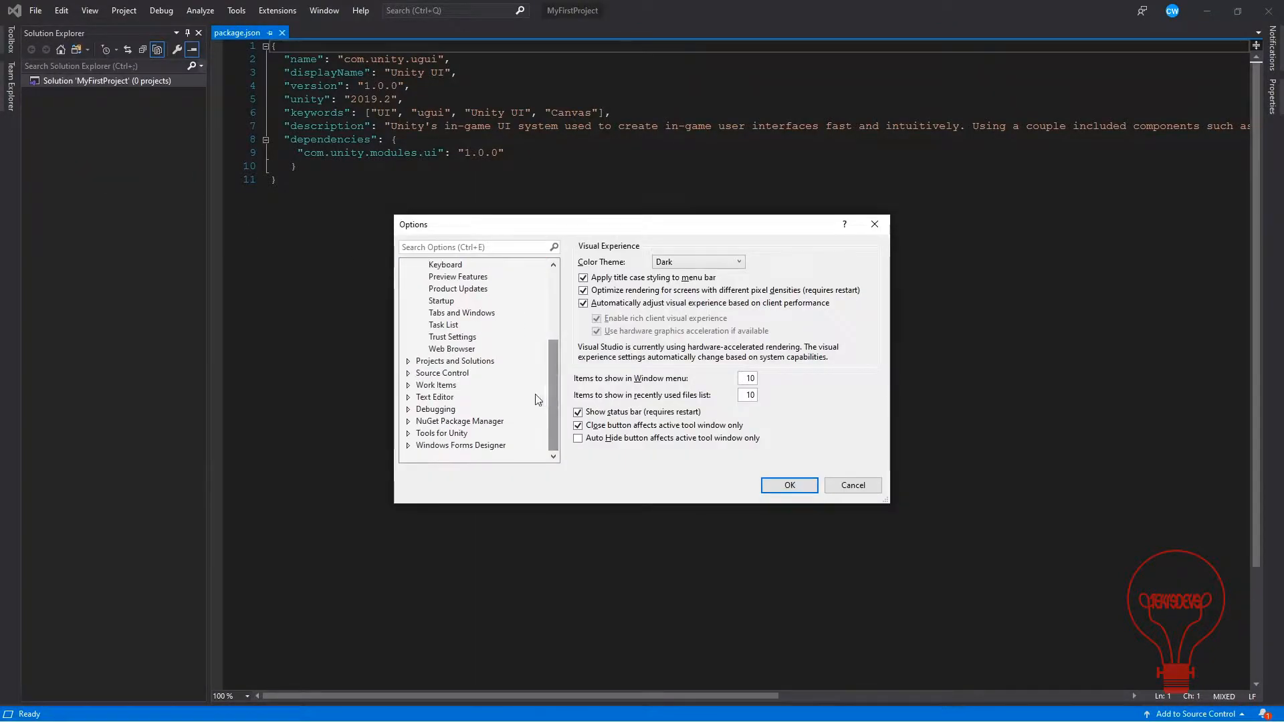
left_click(407, 398)
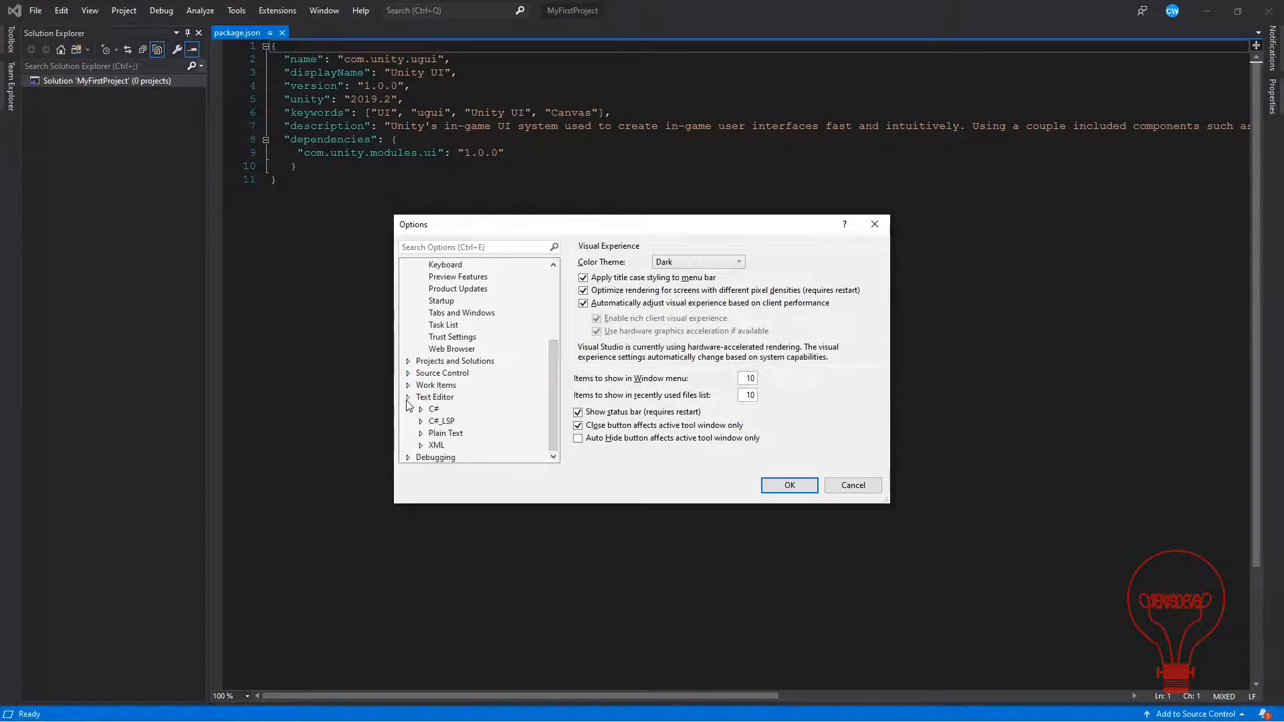
left_click(435, 410)
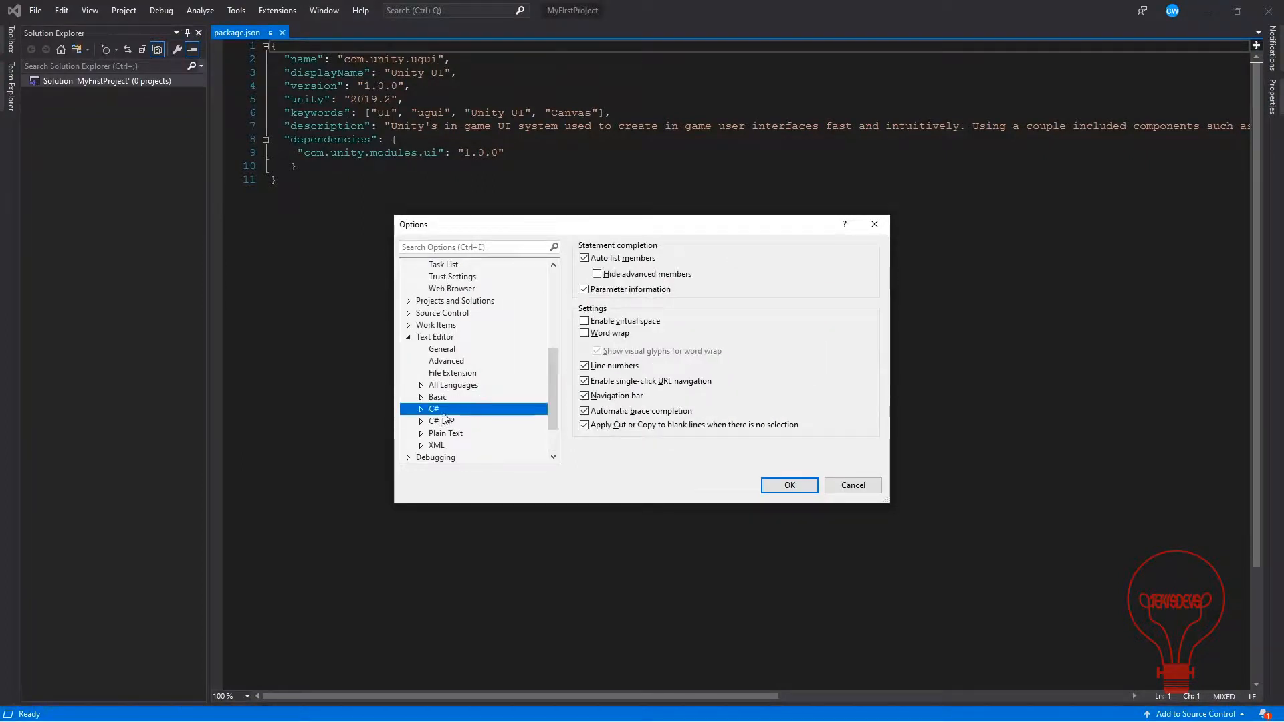
left_click(421, 410)
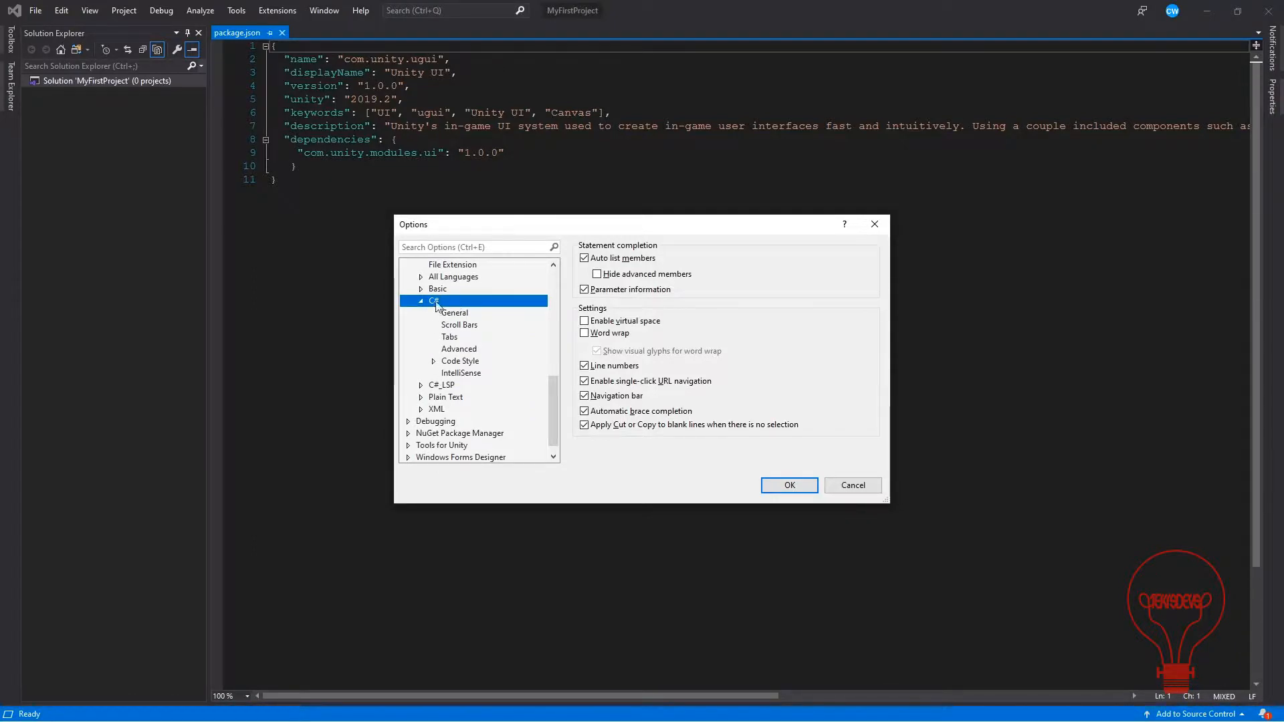
left_click(433, 361)
left_click(446, 385)
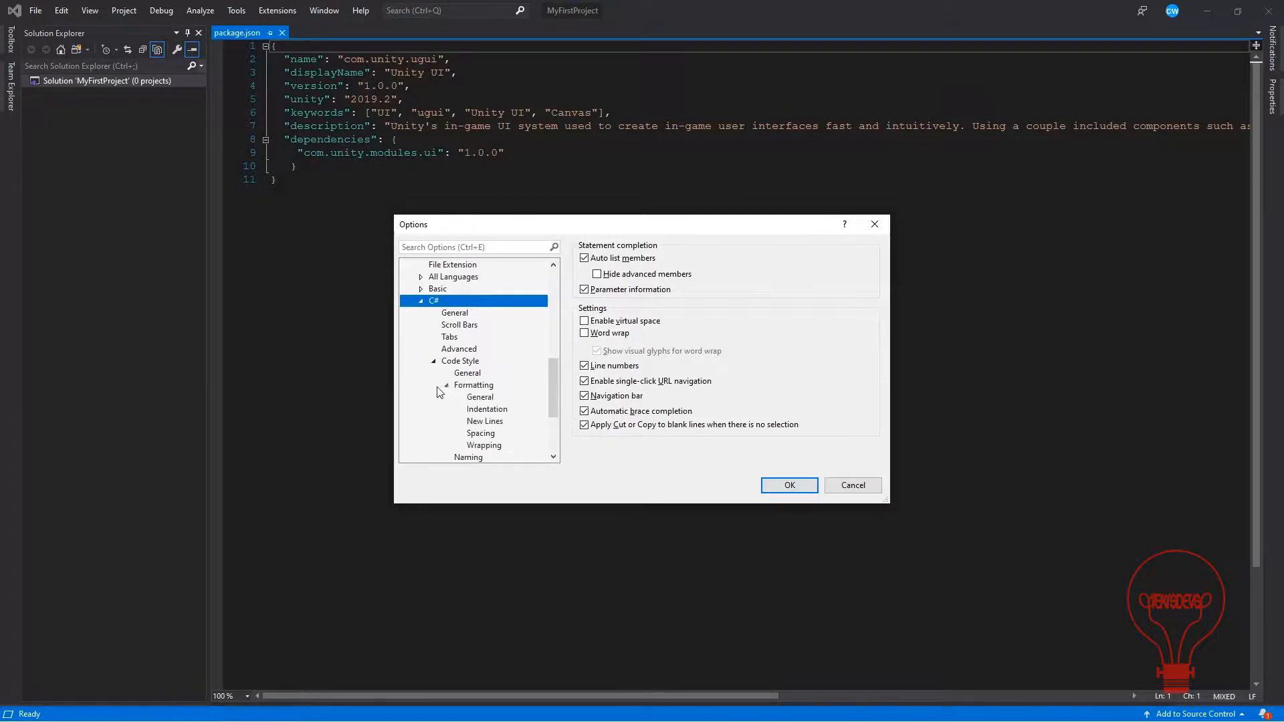
Step: Review the C# General, Scroll Bars, Advanced, Code Style and Formatting options, and cancel the dialog without changes
scroll(421, 389, "down", 1)
left_click(466, 274)
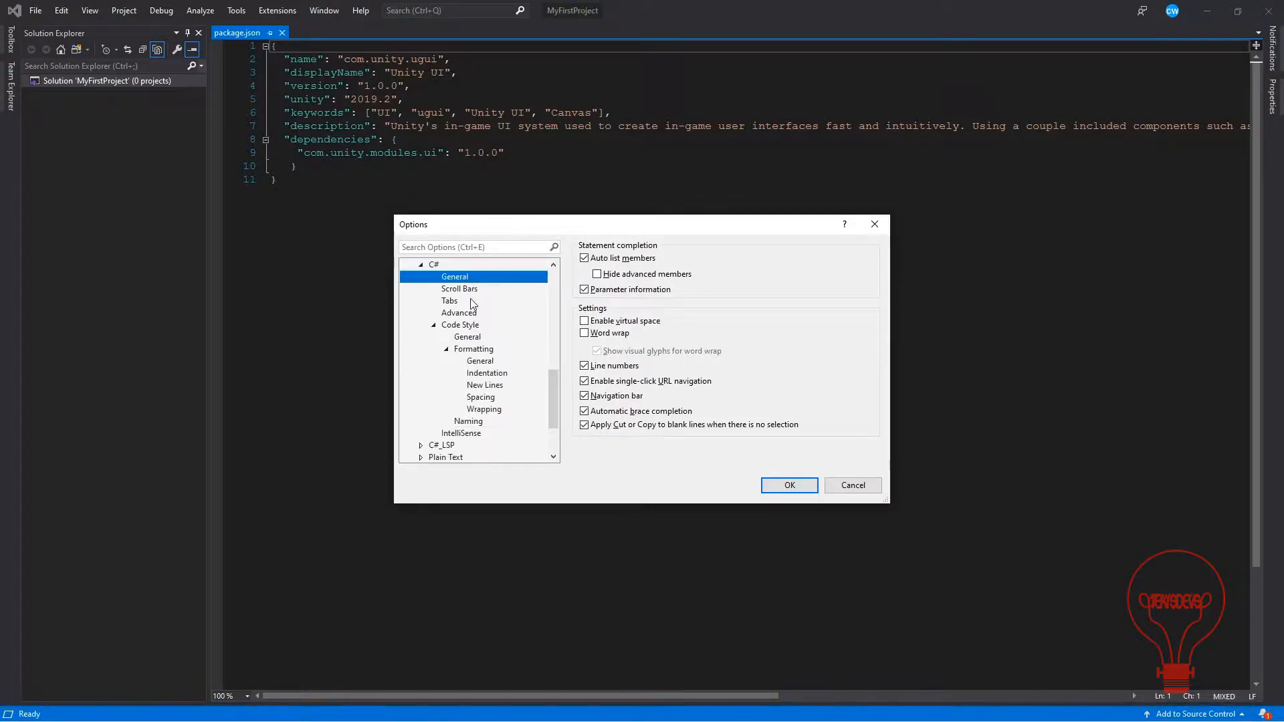
left_click(468, 288)
left_click(468, 311)
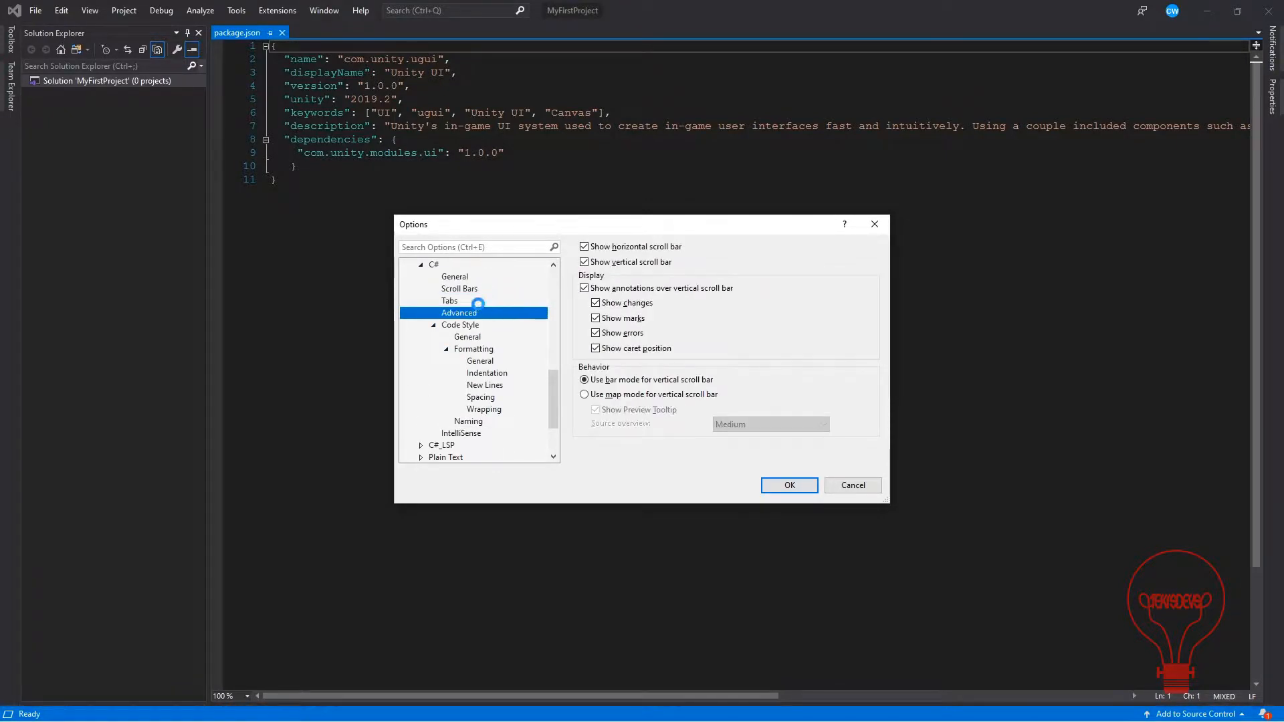
left_click(469, 325)
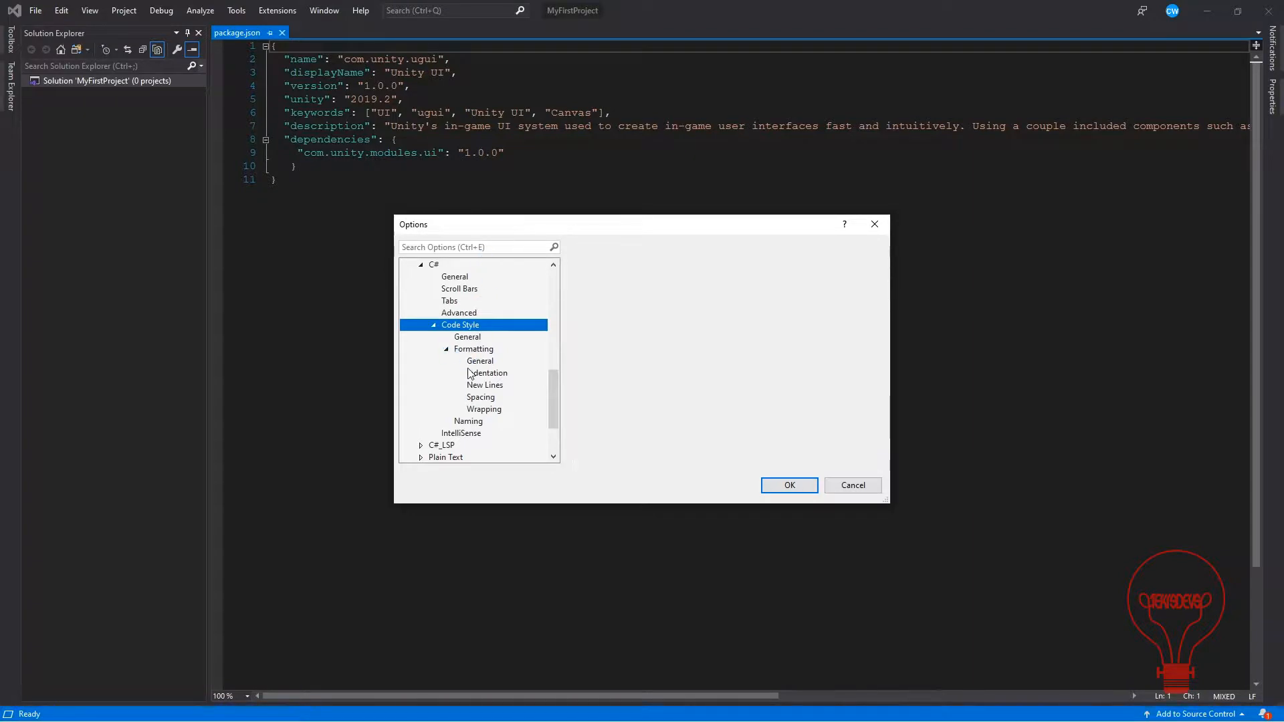
double_click(636, 395)
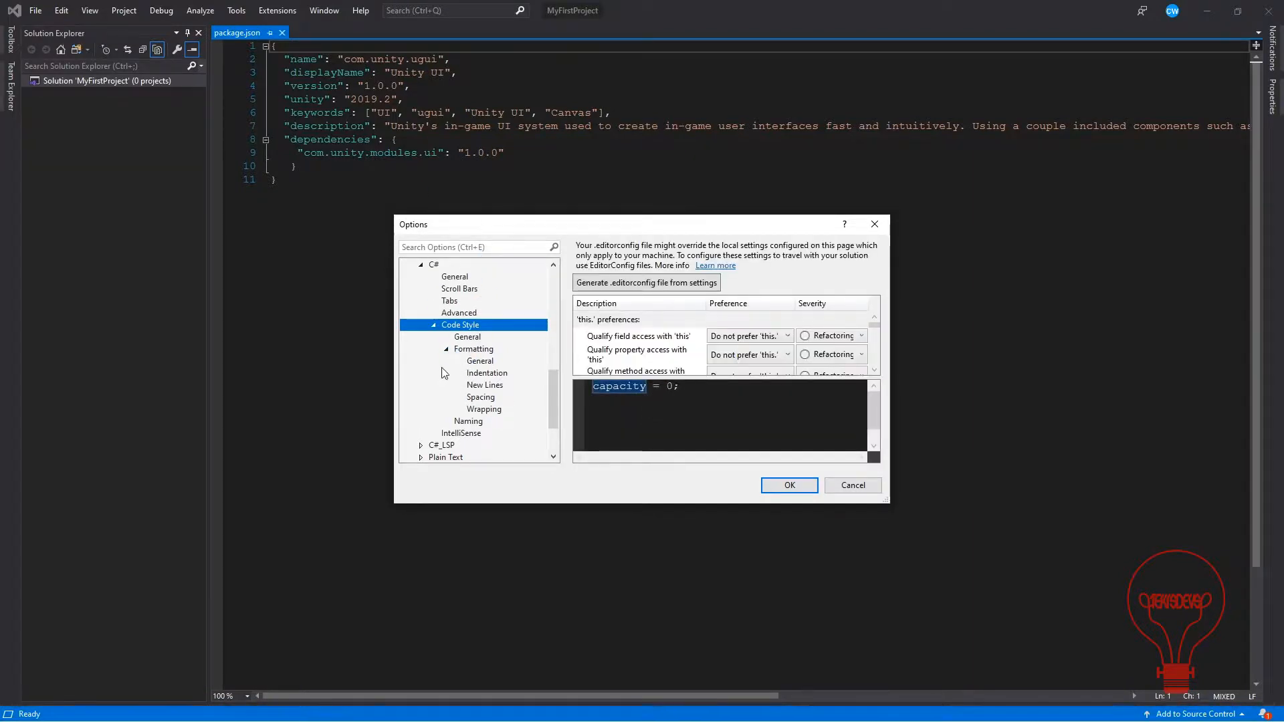
left_click(482, 351)
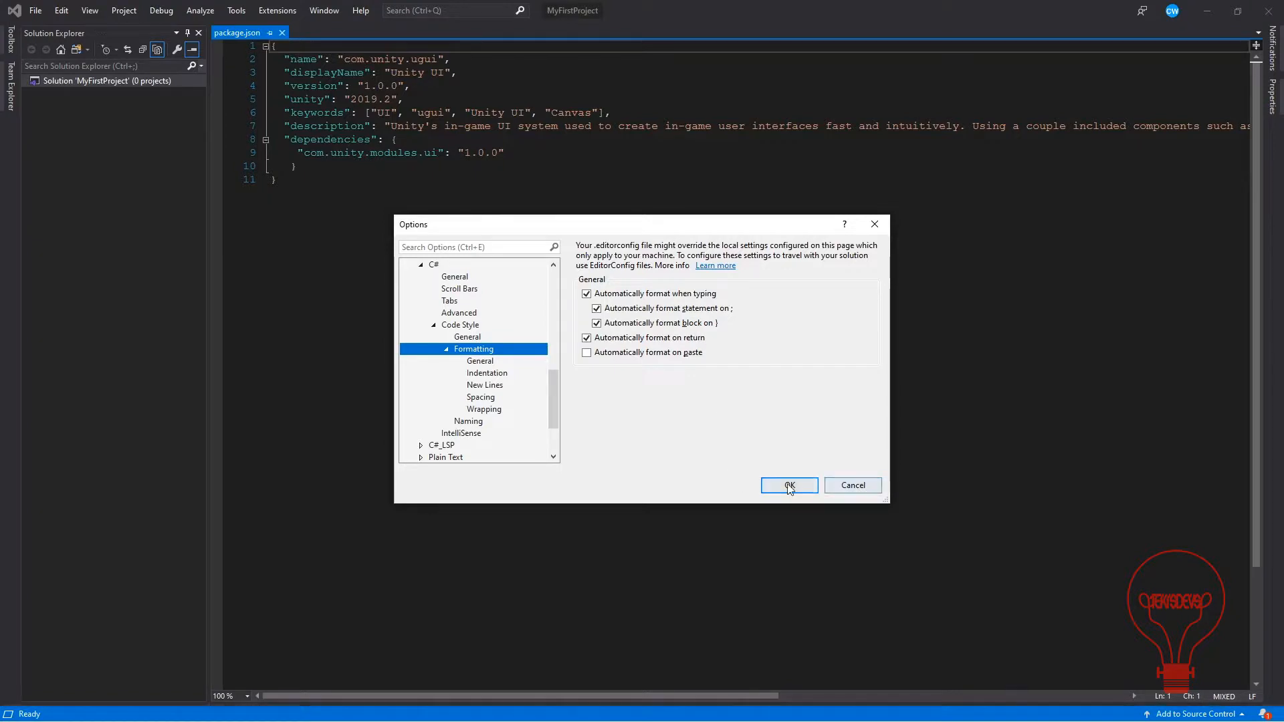
left_click(867, 494)
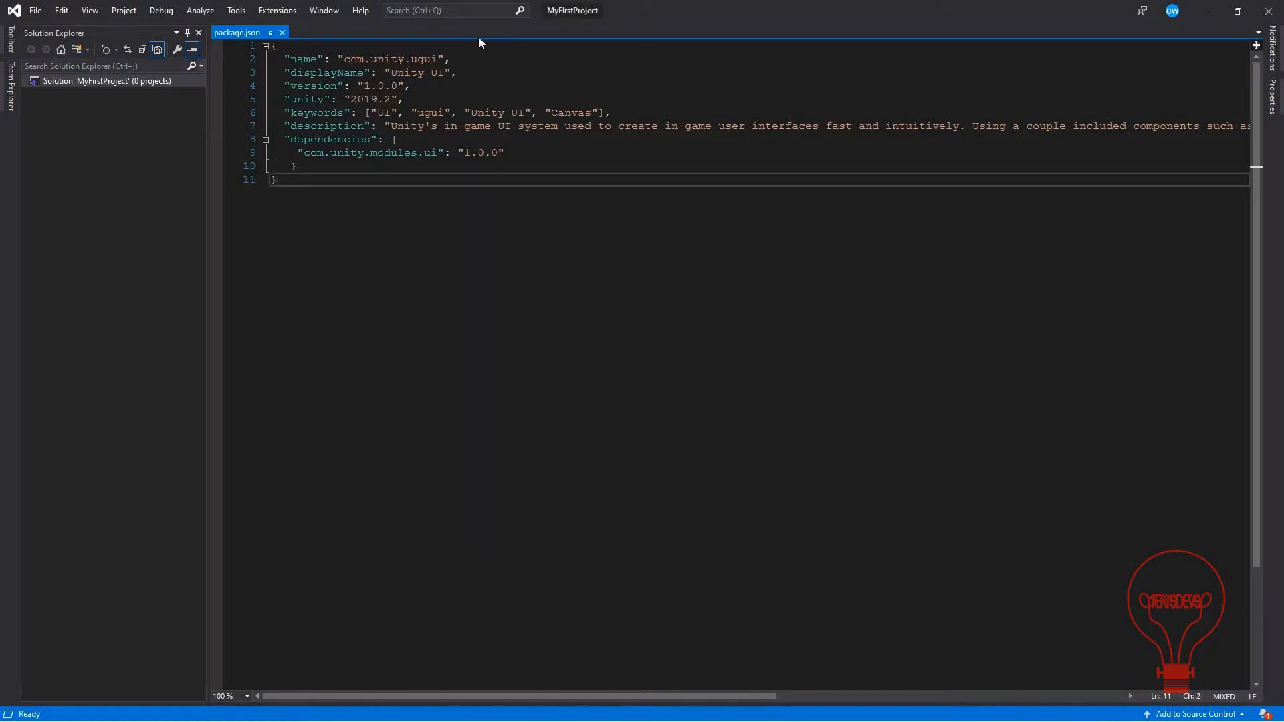